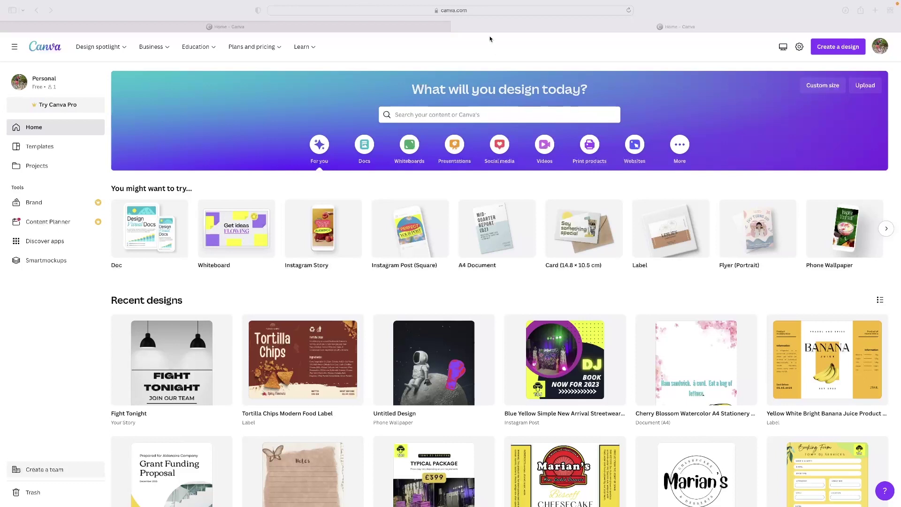
Step: Search Canva's templates for 'linked in'
{"action": "left_click", "coordinate": [464, 116]}
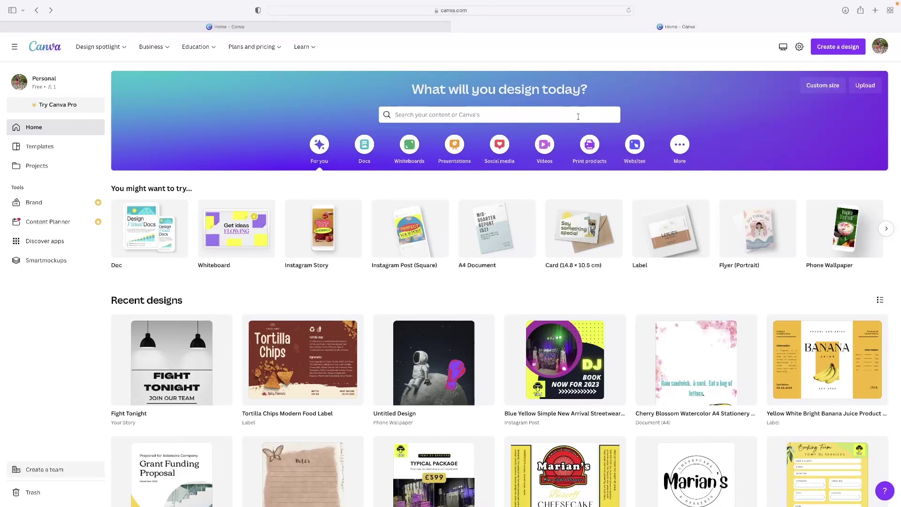
{"action": "left_click", "coordinate": [578, 116]}
{"action": "type", "text": "linke"}
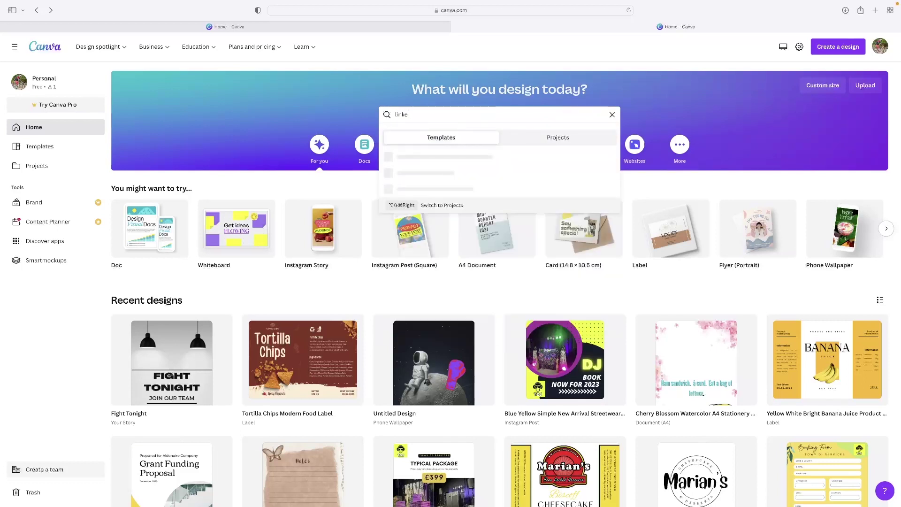
{"action": "type", "text": "d i"}
{"action": "key", "text": "BackSpace"}
{"action": "type", "text": "in"}
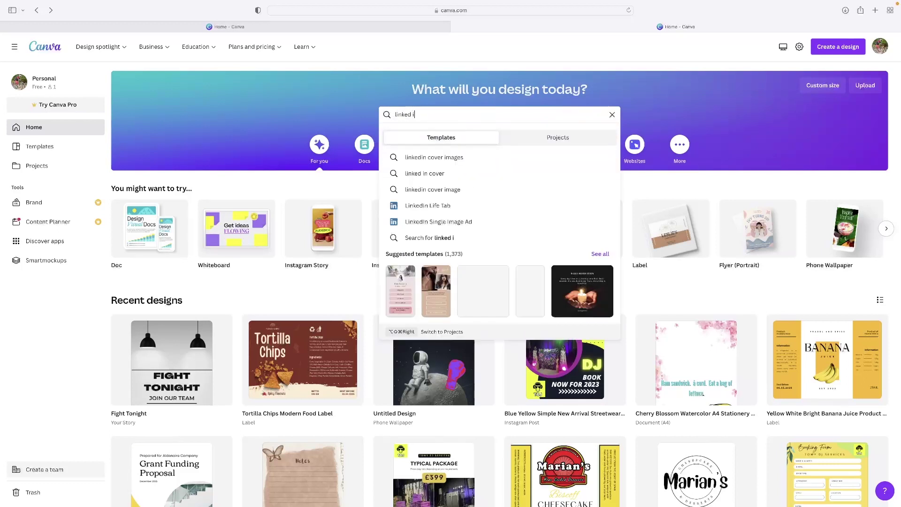
{"action": "key", "text": "Return"}
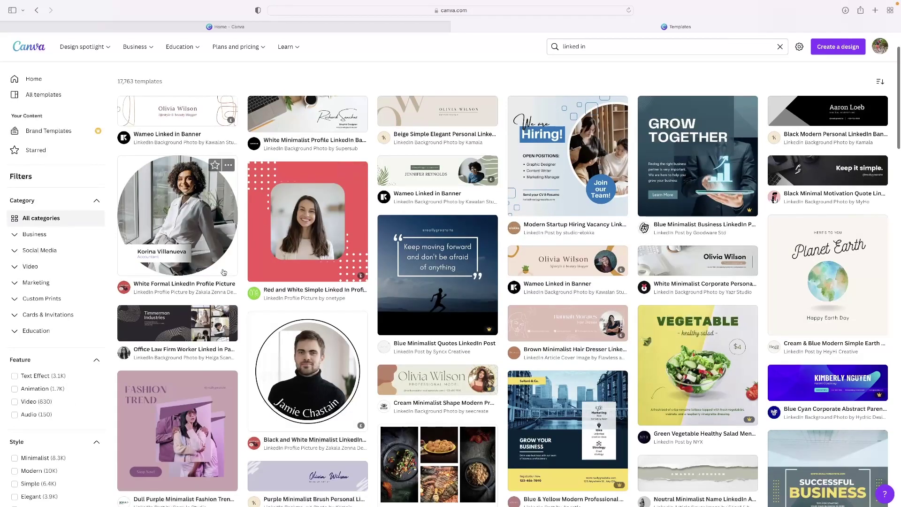
Step: Preview the White Formal LinkedIn Profile Picture template from the results
{"action": "scroll", "coordinate": [373, 325], "scroll_direction": "down", "scroll_amount": 5}
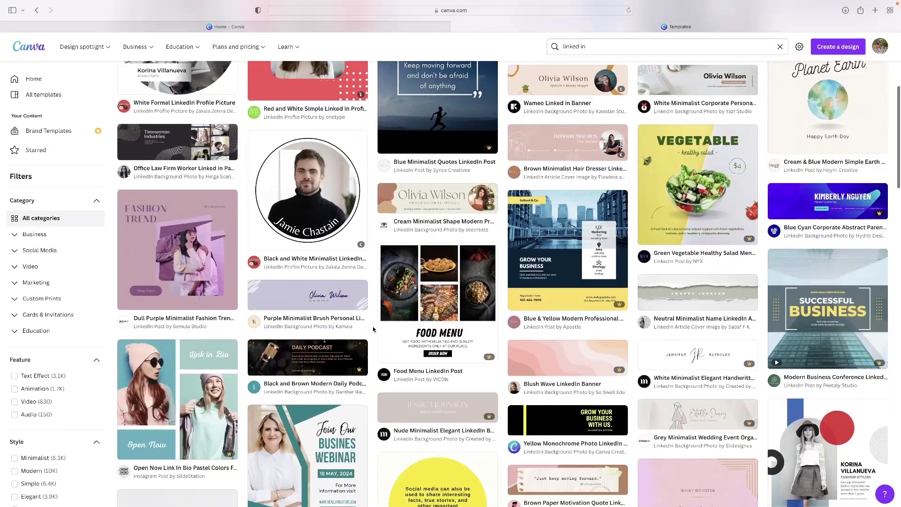
{"action": "scroll", "coordinate": [373, 326], "scroll_direction": "up", "scroll_amount": 6}
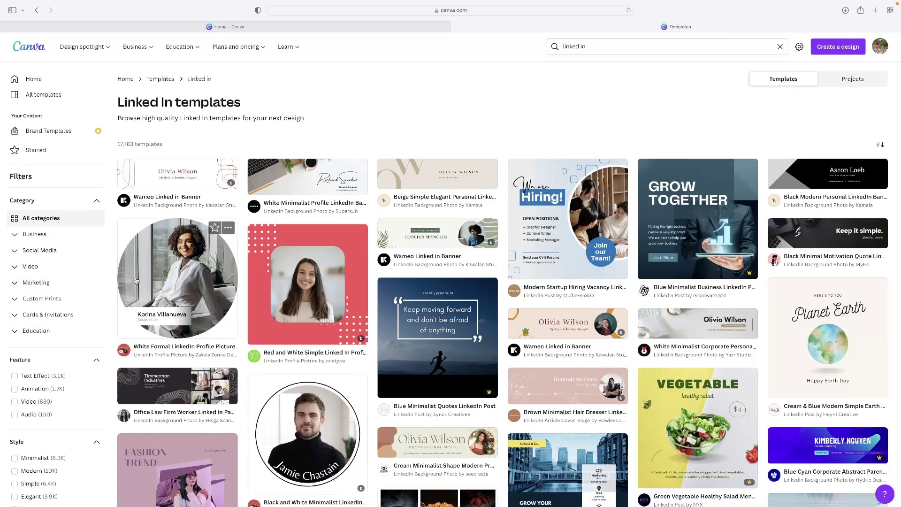
{"action": "left_click", "coordinate": [183, 281]}
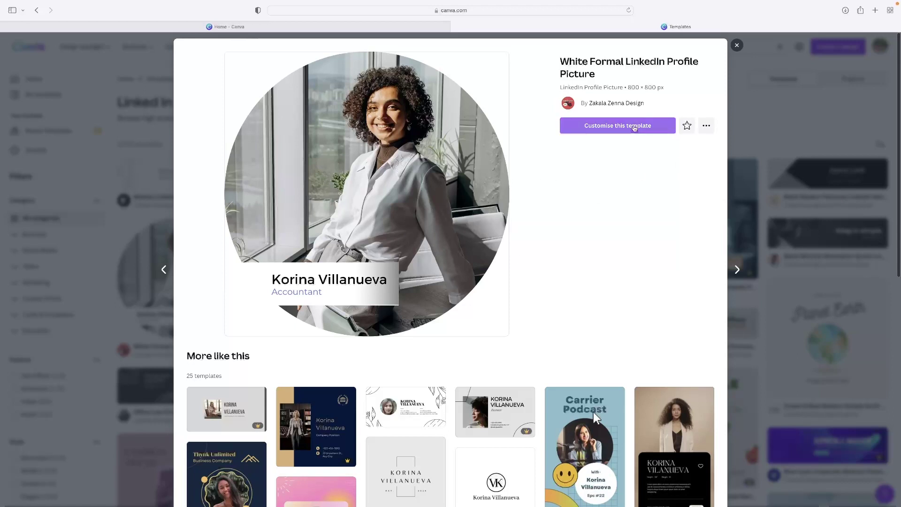
Step: Customise the White Formal LinkedIn Profile Picture template into an editable design in a new tab
{"action": "left_click", "coordinate": [634, 125]}
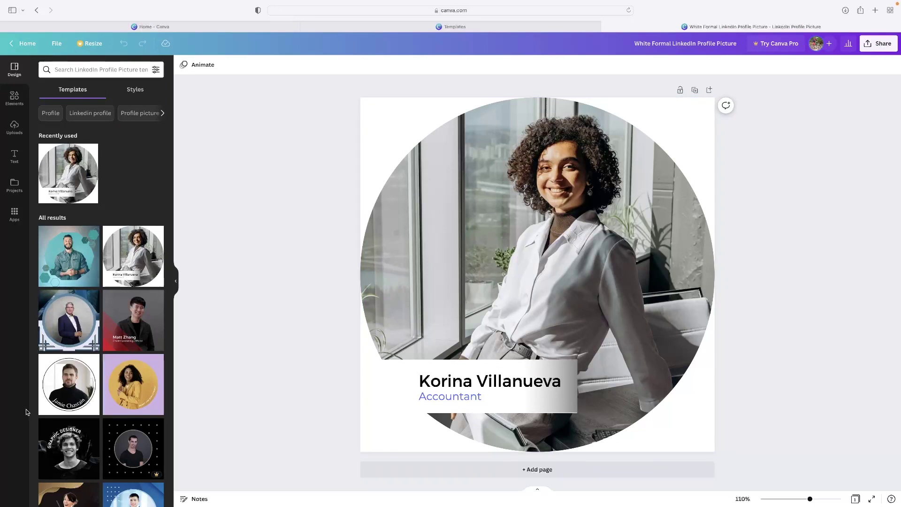
{"action": "scroll", "coordinate": [78, 329], "scroll_direction": "down", "scroll_amount": 15}
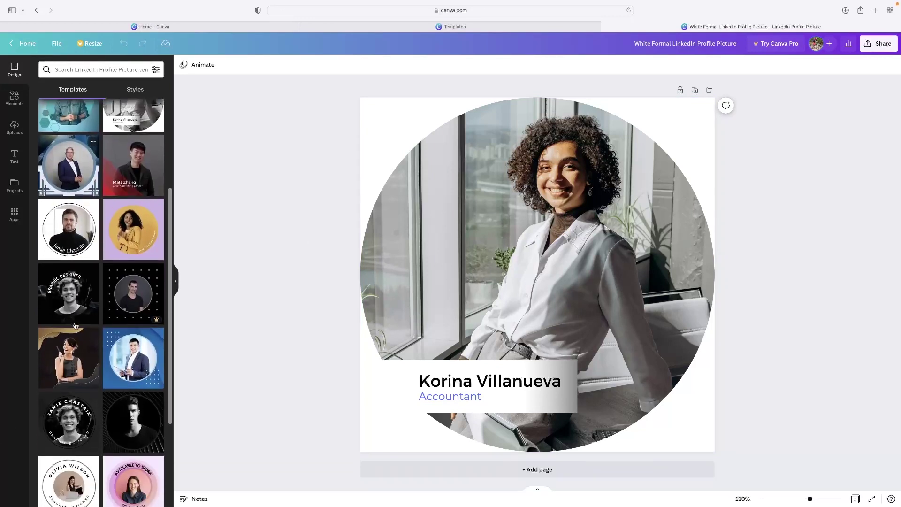
{"action": "scroll", "coordinate": [72, 323], "scroll_direction": "up", "scroll_amount": 3}
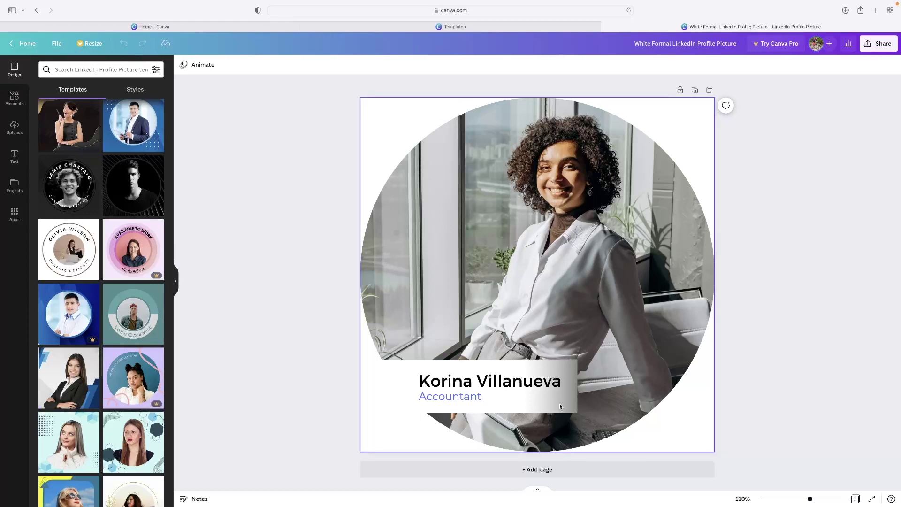
Step: In a new tab, search Google for 'linked in' and switch to image results
{"action": "left_click", "coordinate": [875, 9]}
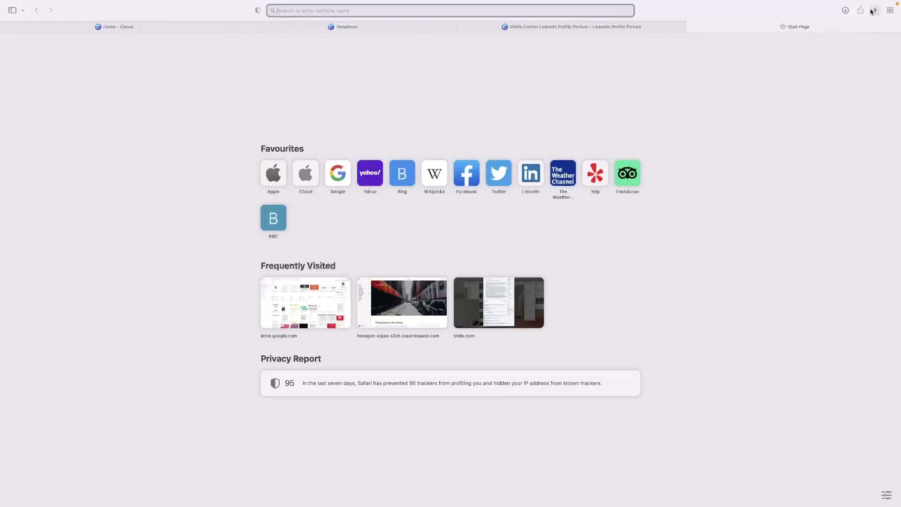
{"action": "type", "text": "linked in"}
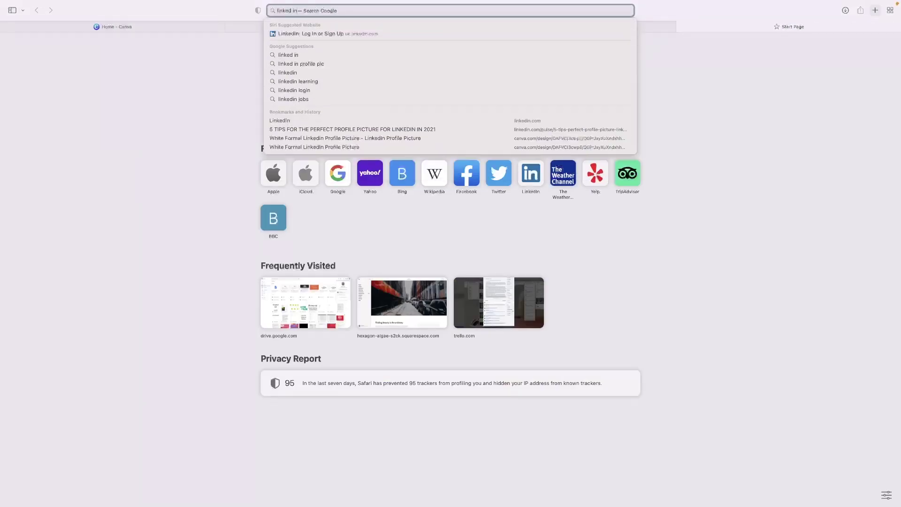
{"action": "key", "text": "Return"}
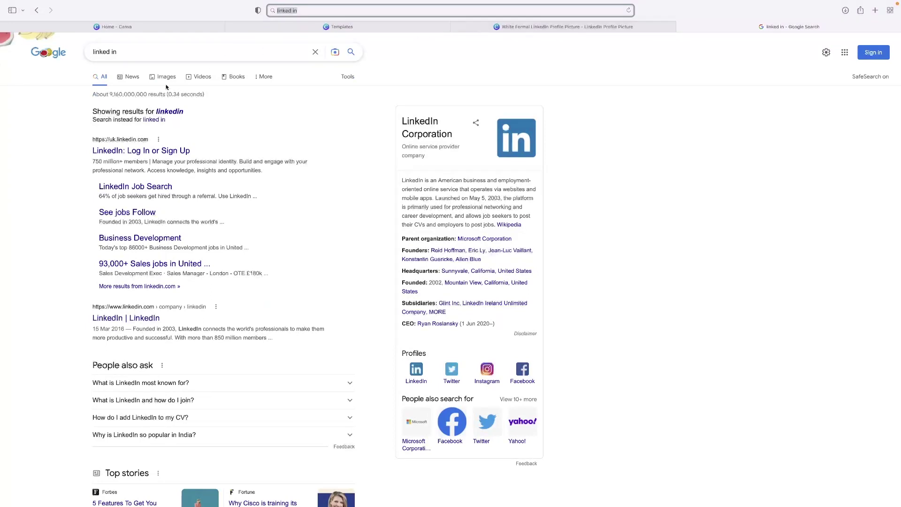
{"action": "left_click", "coordinate": [167, 77]}
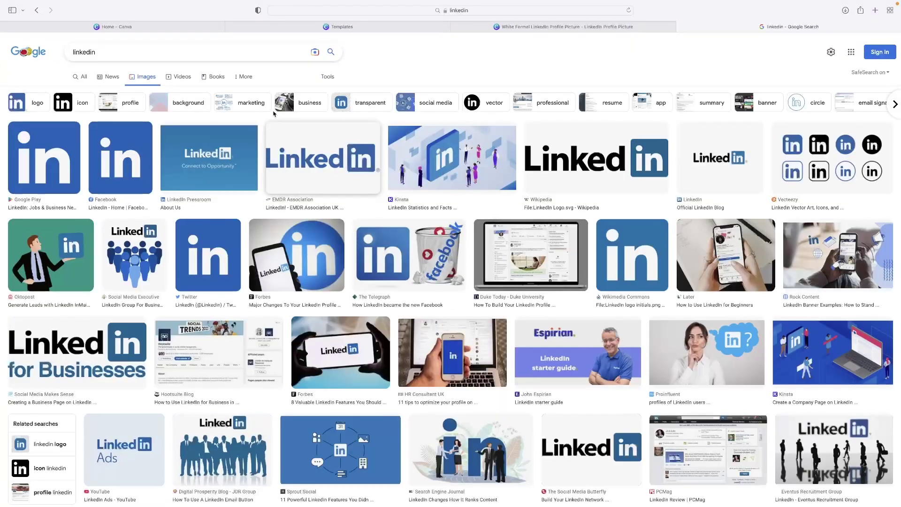
Step: Refine the image search to 'linkedin profile', then close the tab to return to Canva
{"action": "left_click", "coordinate": [168, 46]}
{"action": "type", "text": "pr"}
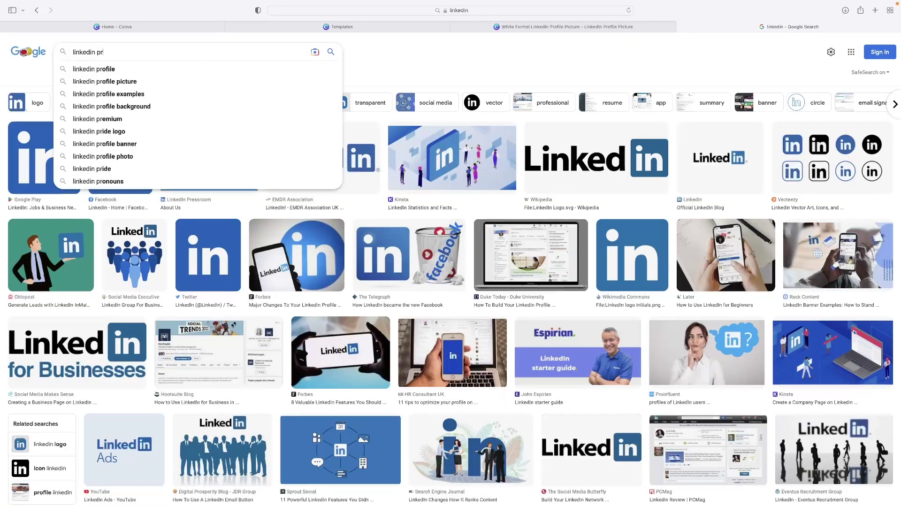
{"action": "type", "text": "ofile"}
{"action": "key", "text": "Return"}
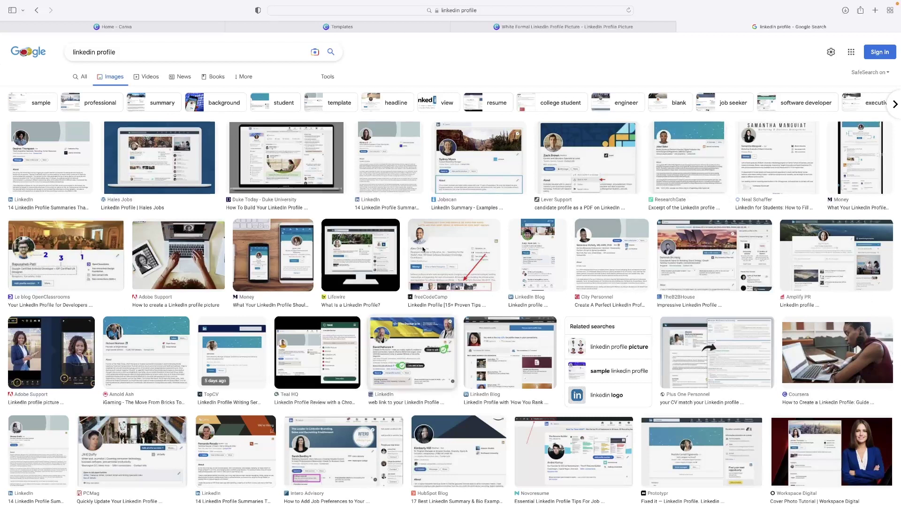
{"action": "left_click", "coordinate": [681, 27]}
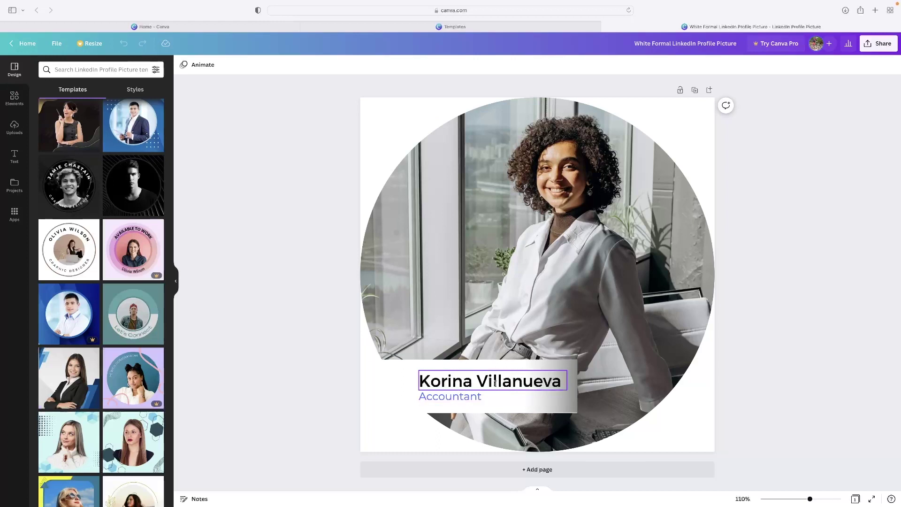
Step: Apply the square template of a man in a blue shirt with the 'MARKETING MANAGER' caption
{"action": "left_click", "coordinate": [612, 224]}
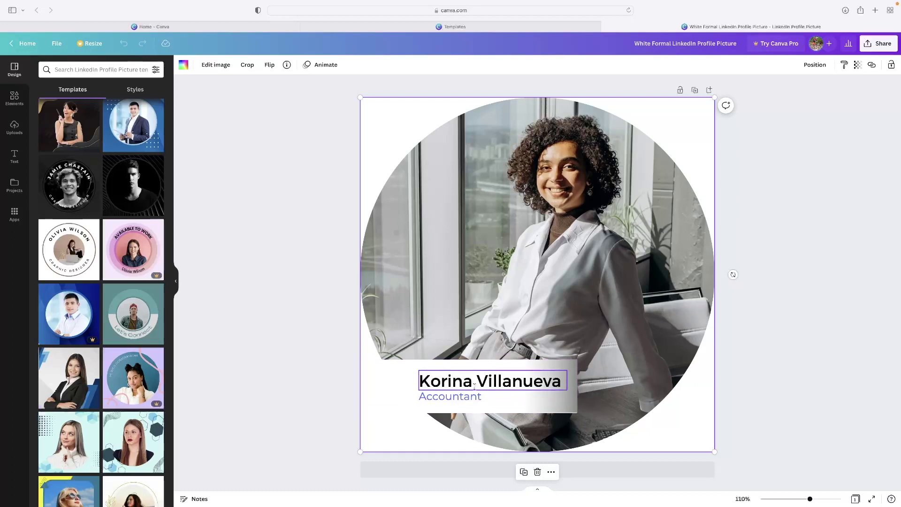
{"action": "scroll", "coordinate": [122, 352], "scroll_direction": "down", "scroll_amount": 5}
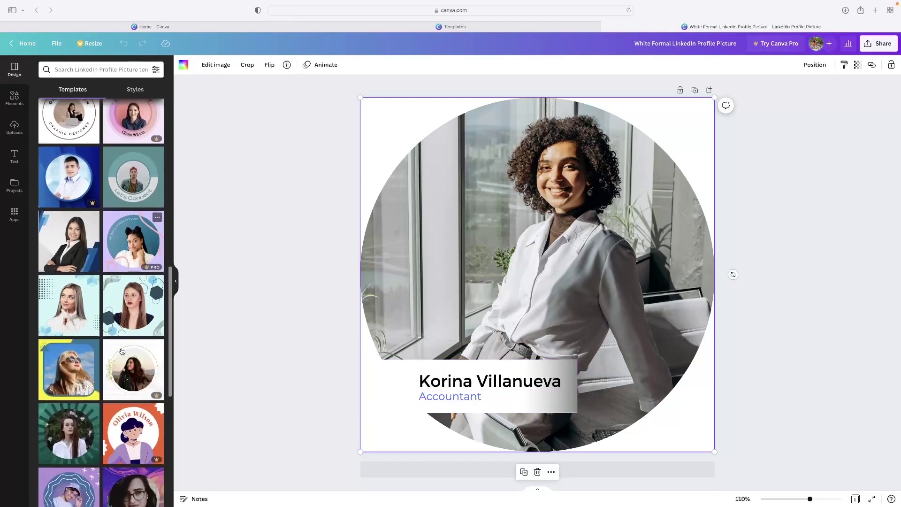
{"action": "scroll", "coordinate": [122, 351], "scroll_direction": "down", "scroll_amount": 5}
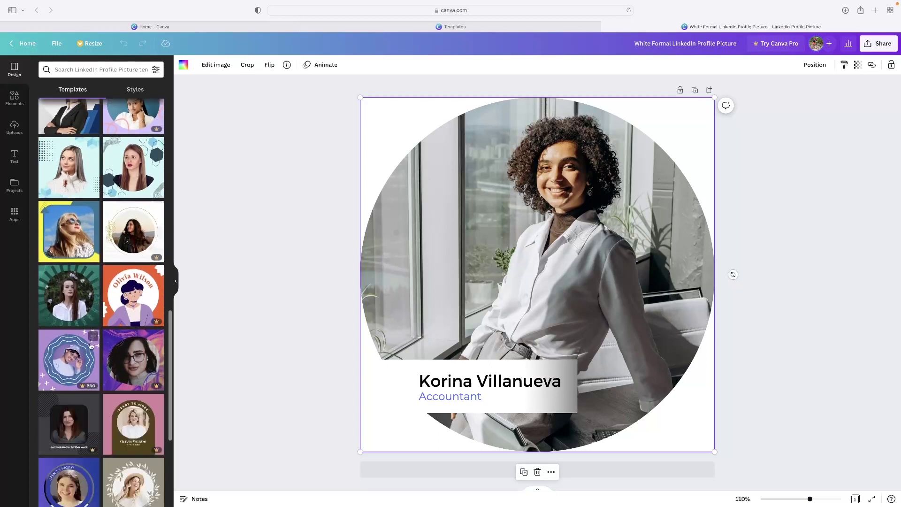
{"action": "scroll", "coordinate": [91, 346], "scroll_direction": "down", "scroll_amount": 3}
{"action": "scroll", "coordinate": [75, 364], "scroll_direction": "down", "scroll_amount": 3}
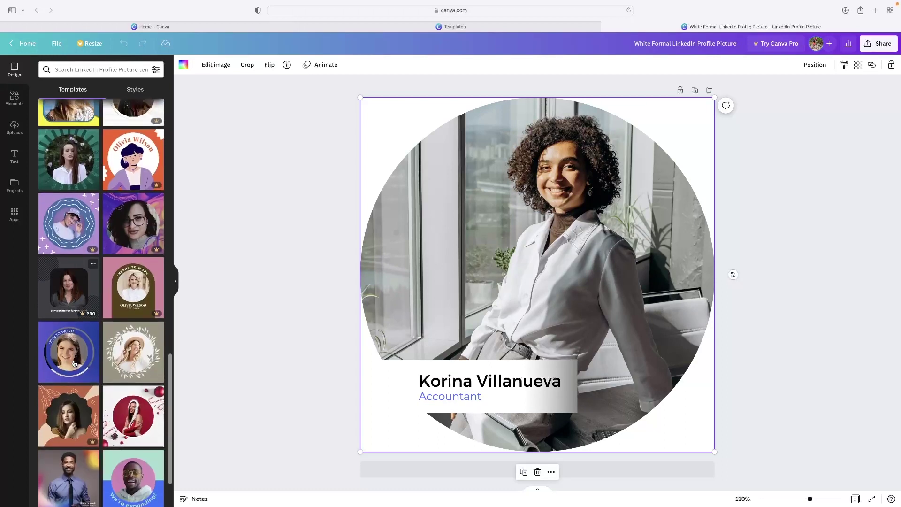
{"action": "scroll", "coordinate": [74, 363], "scroll_direction": "down", "scroll_amount": 7}
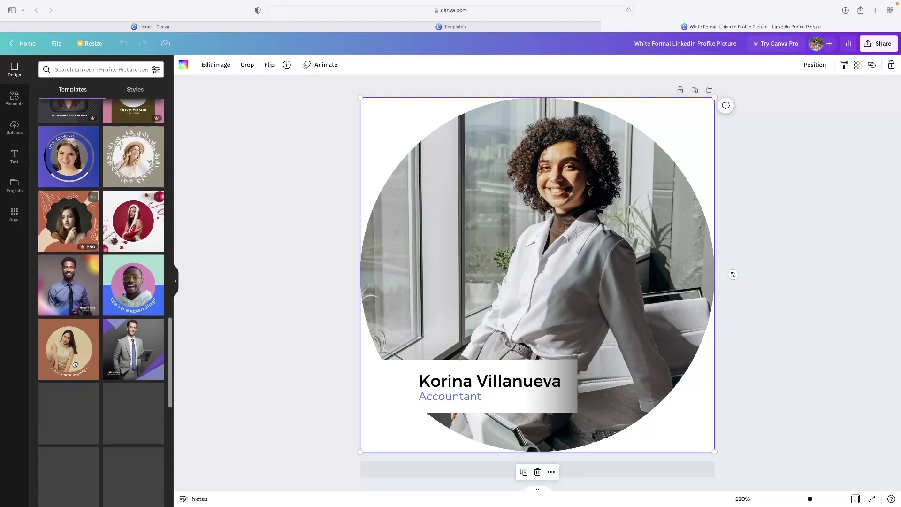
{"action": "scroll", "coordinate": [74, 364], "scroll_direction": "up", "scroll_amount": 1}
{"action": "left_click", "coordinate": [65, 310]}
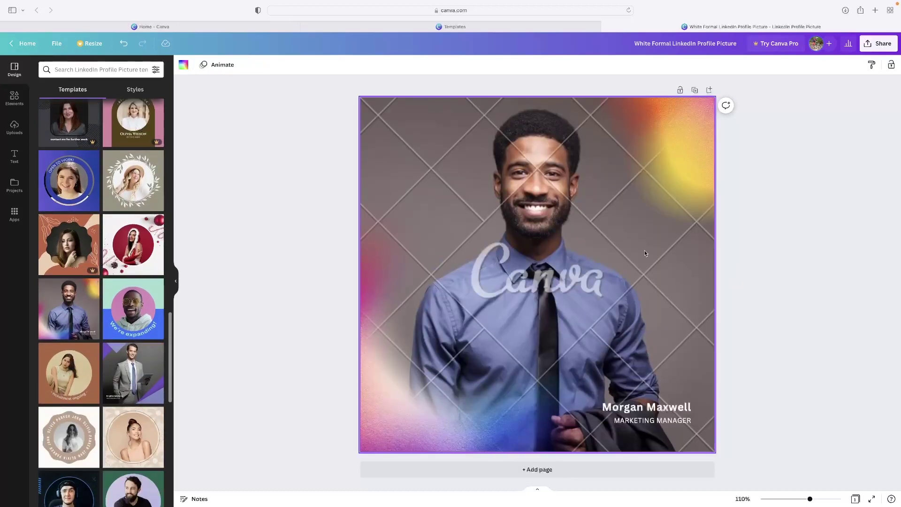
Step: Select the lattice overlay, diamond lattice and rectangle elements, then bring up the Share options
{"action": "left_click", "coordinate": [413, 431]}
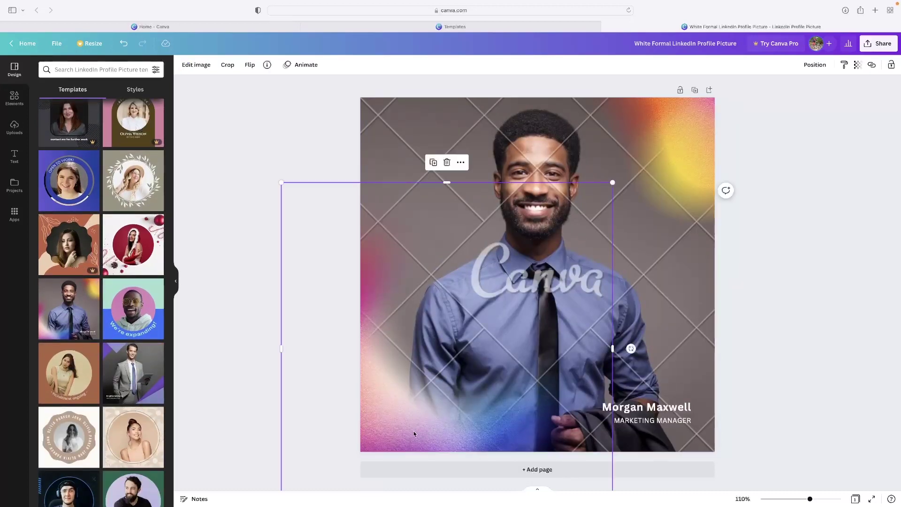
{"action": "left_click", "coordinate": [644, 188]}
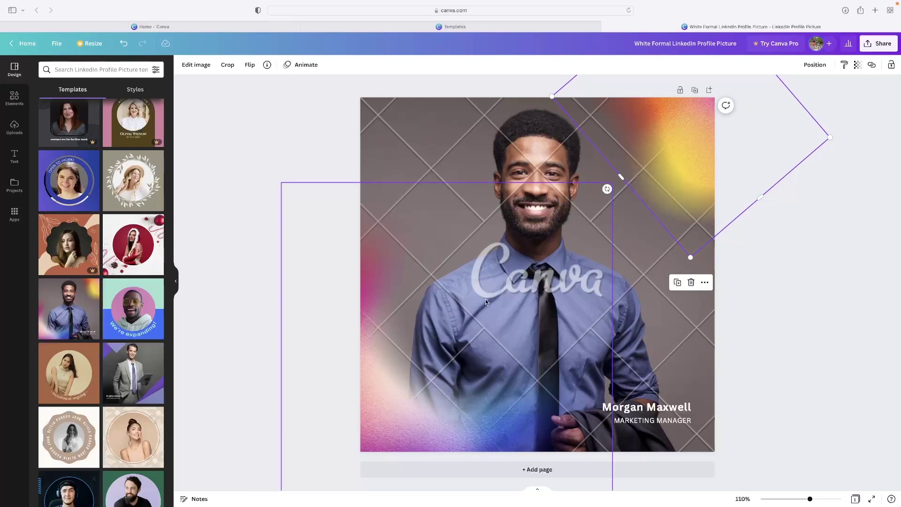
{"action": "left_click", "coordinate": [435, 381]}
{"action": "left_click", "coordinate": [689, 179]}
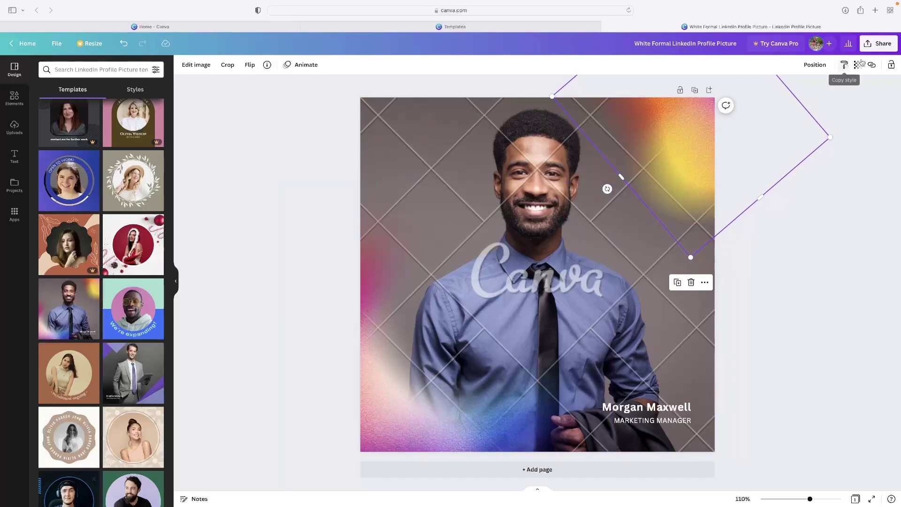
{"action": "left_click", "coordinate": [879, 43]}
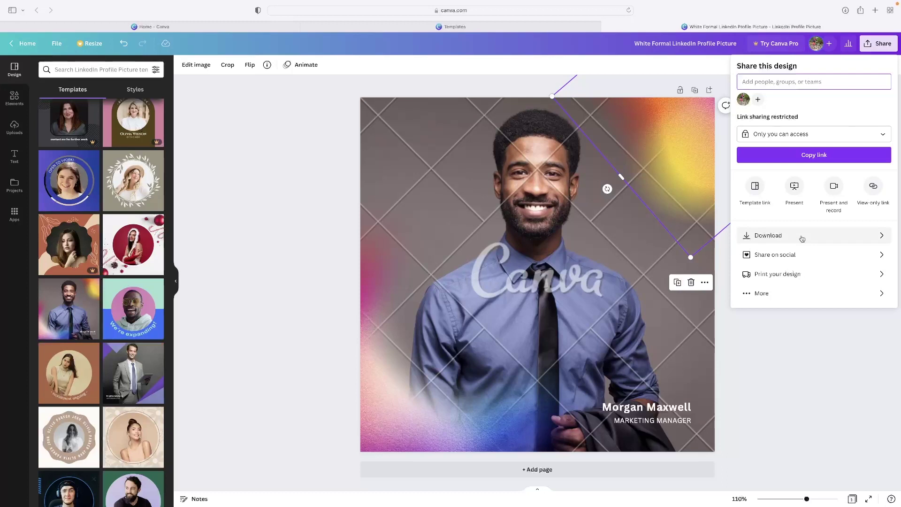
Step: Dismiss the Share panel by clicking the empty grey area beside the canvas
{"action": "left_click", "coordinate": [849, 420]}
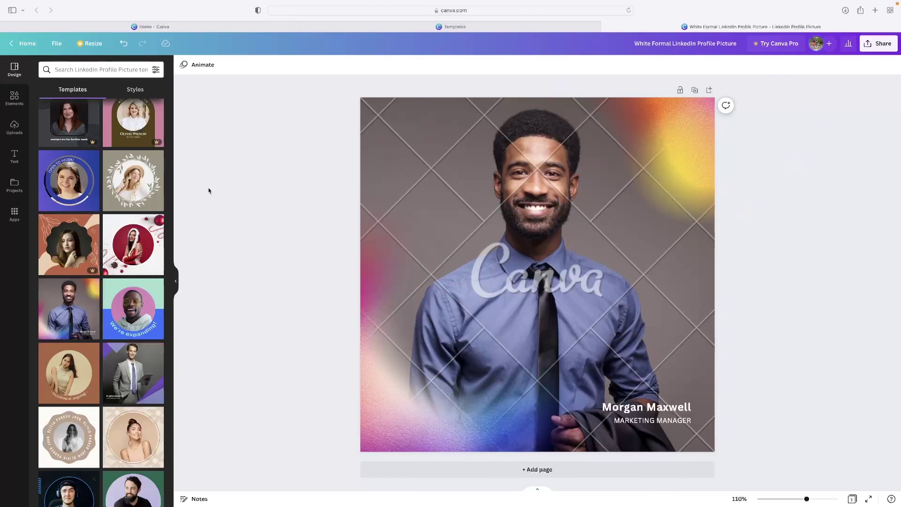
Step: Apply the 'We're expanding!' pink-circle portrait template and select the page background
{"action": "left_click", "coordinate": [122, 303]}
{"action": "left_click", "coordinate": [494, 171]}
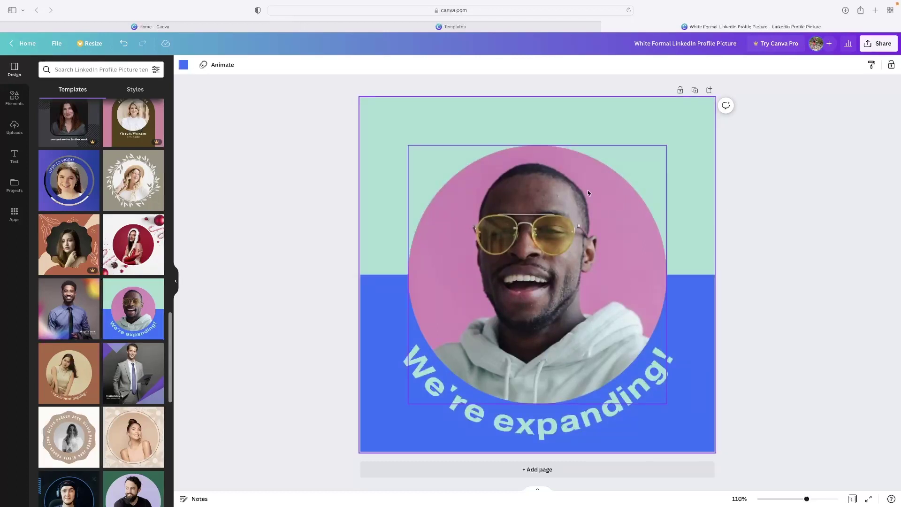